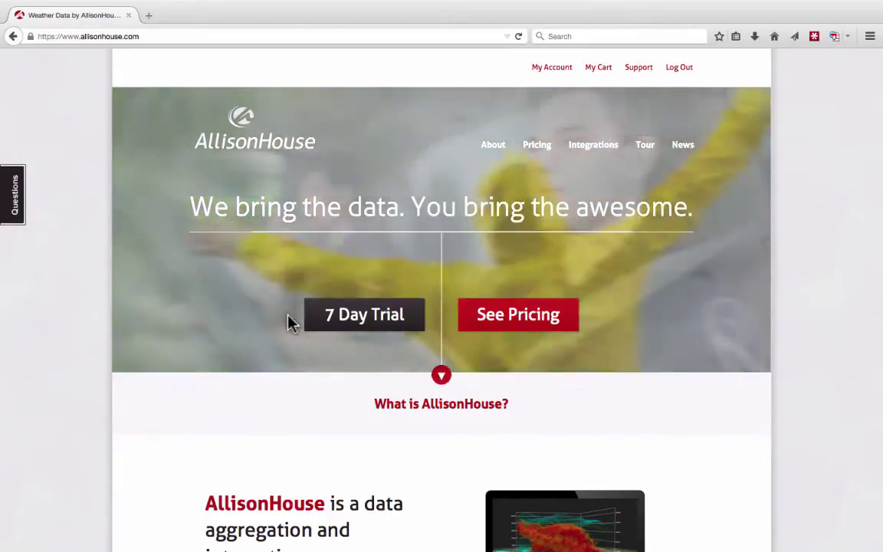
- Go to My Account and then the Maps page under Data Feeds
{"action": "left_click", "coordinate": [547, 70]}
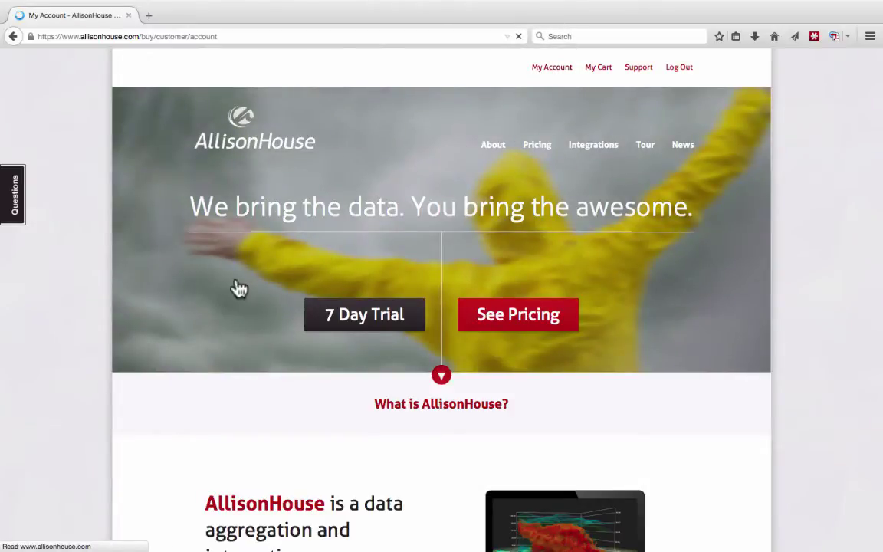
{"action": "scroll", "coordinate": [227, 307], "scroll_direction": "down", "scroll_amount": 3}
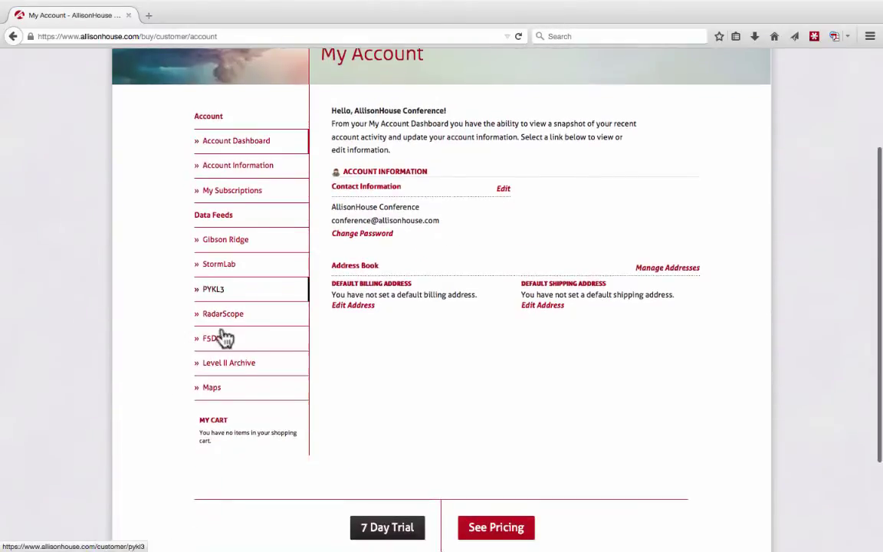
{"action": "left_click", "coordinate": [234, 393]}
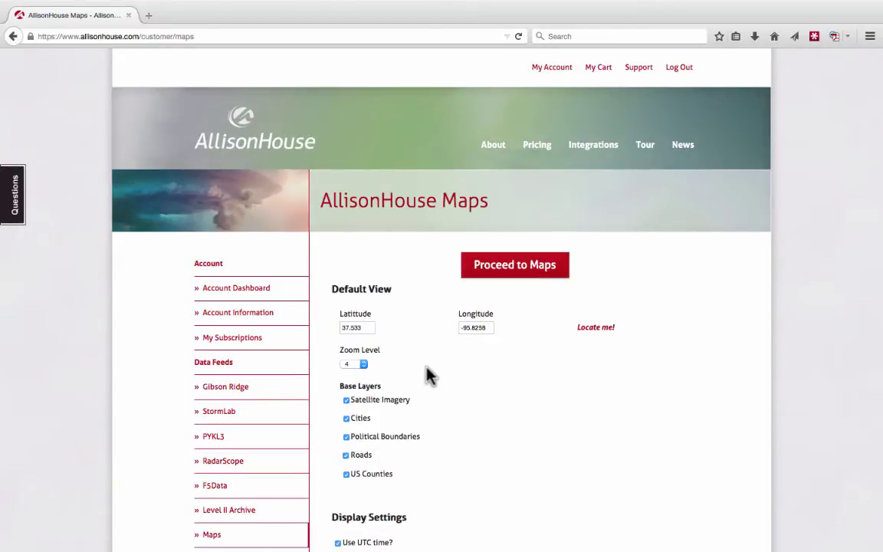
- Review the Maps default view settings, then launch the map viewer via Proceed to Maps
{"action": "scroll", "coordinate": [428, 378], "scroll_direction": "down", "scroll_amount": 1}
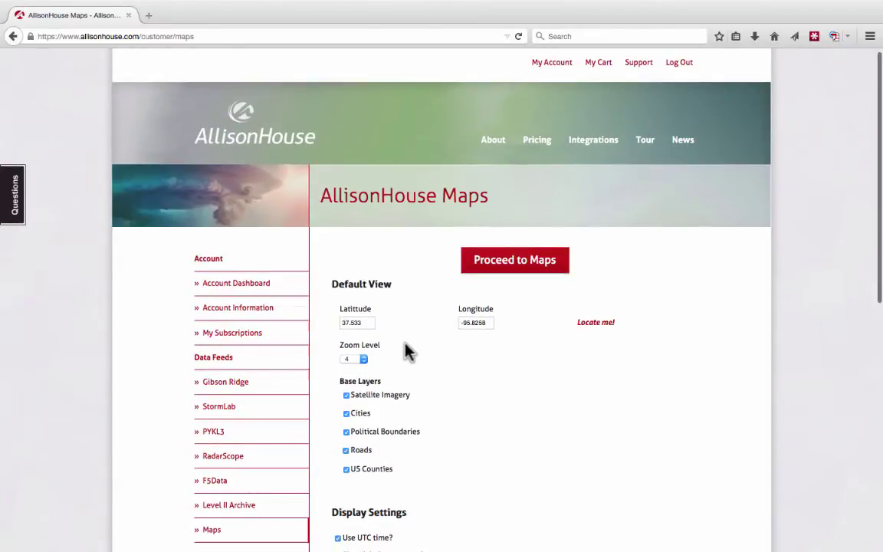
{"action": "scroll", "coordinate": [403, 322], "scroll_direction": "down", "scroll_amount": 3}
{"action": "scroll", "coordinate": [406, 337], "scroll_direction": "down", "scroll_amount": 2}
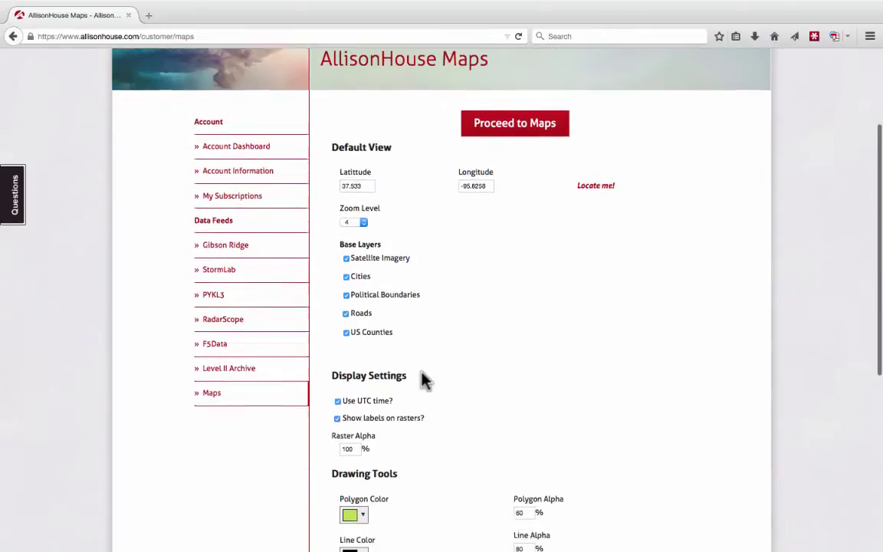
{"action": "scroll", "coordinate": [429, 378], "scroll_direction": "down", "scroll_amount": 2}
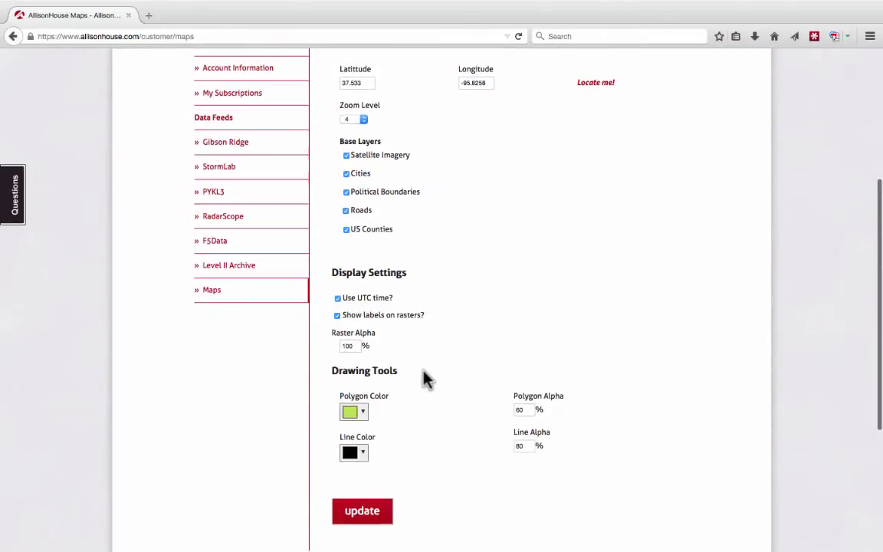
{"action": "scroll", "coordinate": [378, 375], "scroll_direction": "up", "scroll_amount": 5}
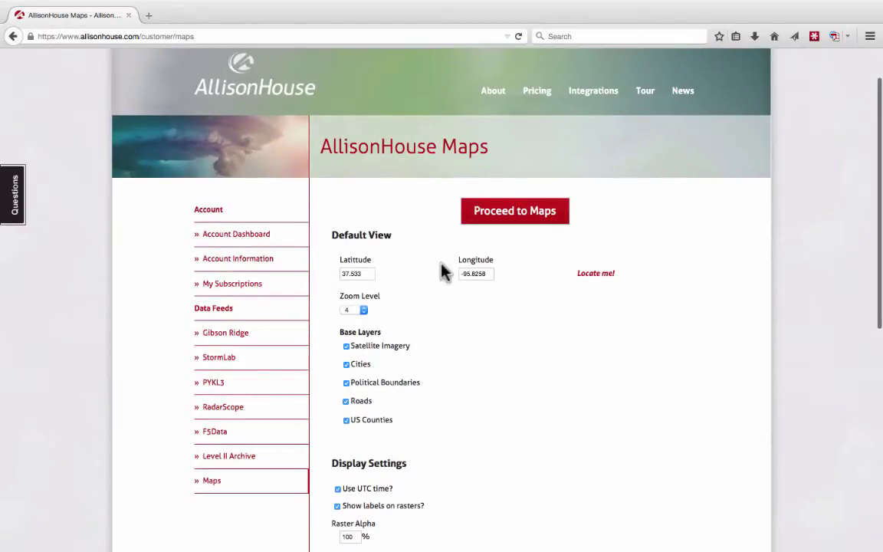
{"action": "left_click", "coordinate": [499, 212]}
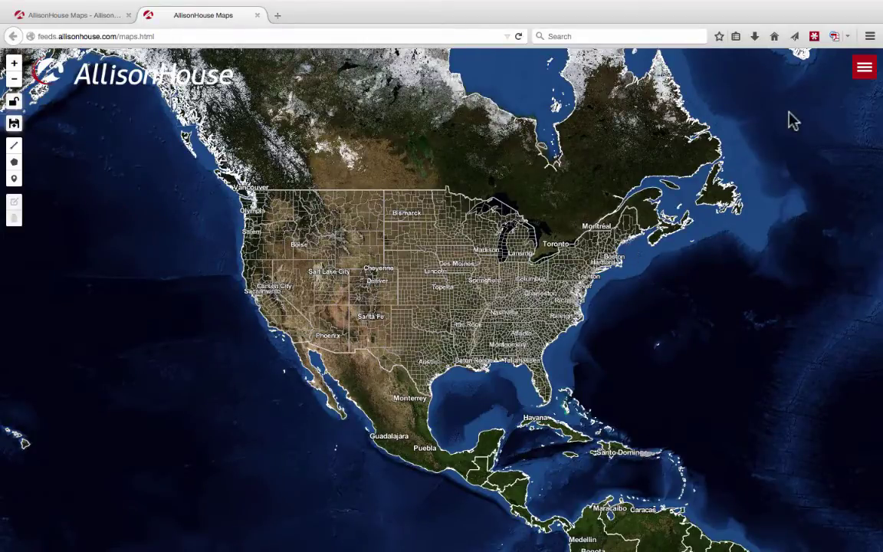
- Load the NAM Precipitation 3 hr Precipitation by Type (R) layer
{"action": "left_click", "coordinate": [865, 68]}
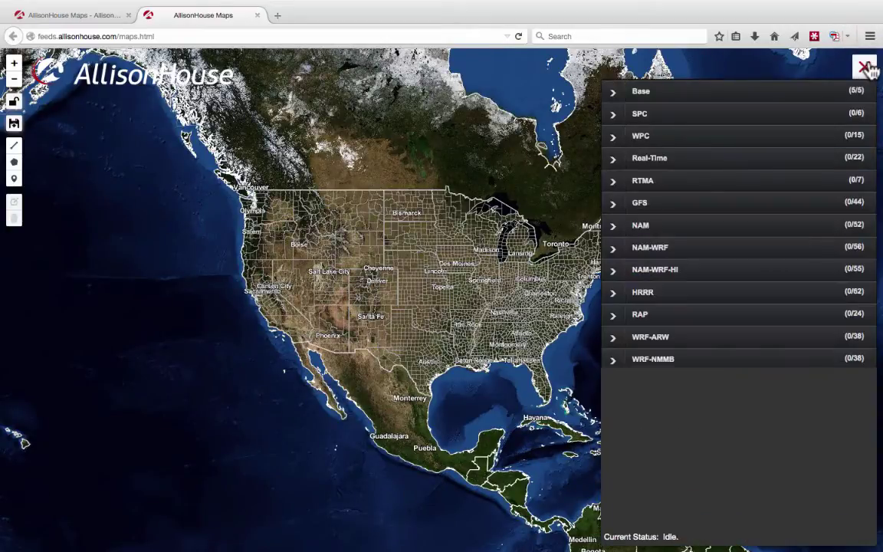
{"action": "left_click", "coordinate": [662, 230]}
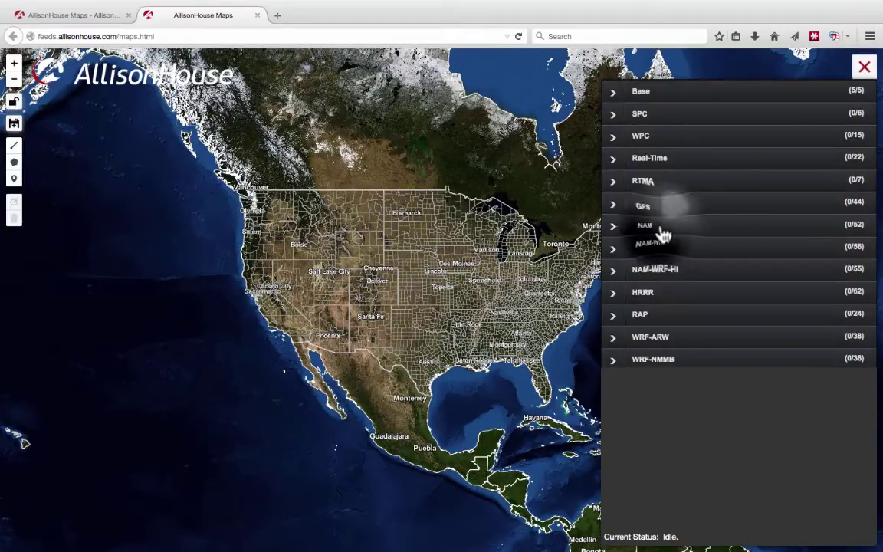
{"action": "left_click", "coordinate": [663, 233]}
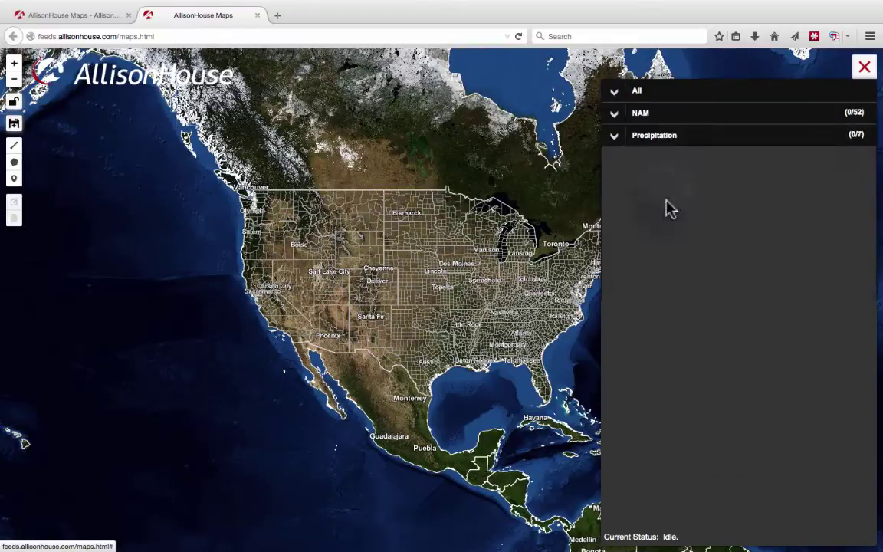
{"action": "left_click", "coordinate": [679, 179]}
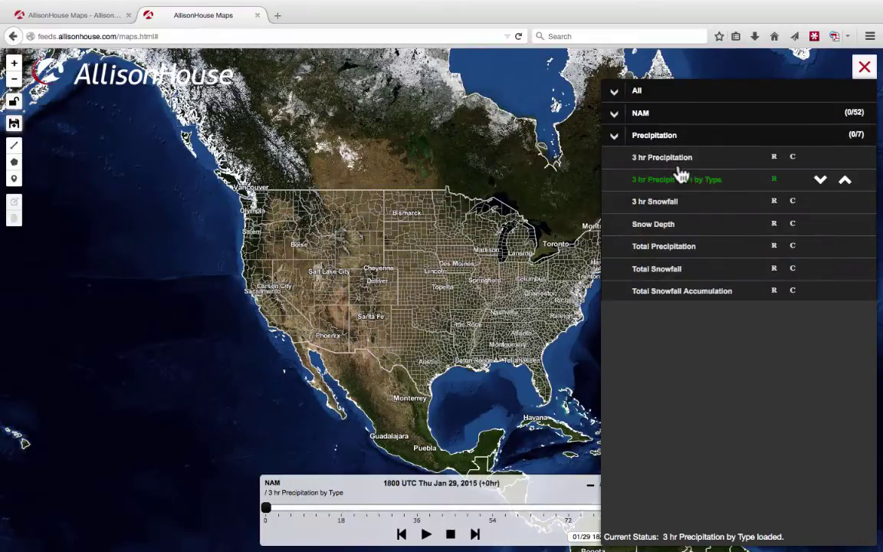
- Add the NAM Wind 10m Wind layer to the map
{"action": "left_click", "coordinate": [644, 115]}
{"action": "left_click", "coordinate": [675, 315]}
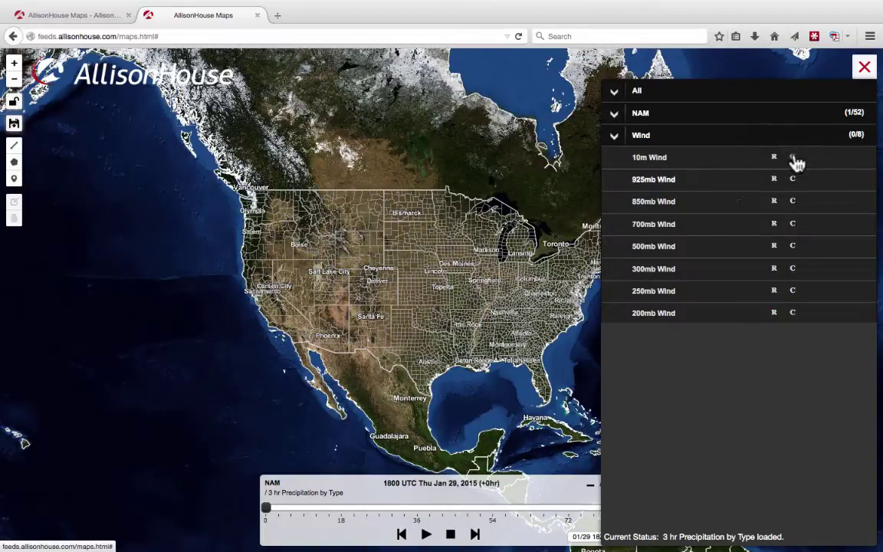
{"action": "left_click", "coordinate": [794, 158]}
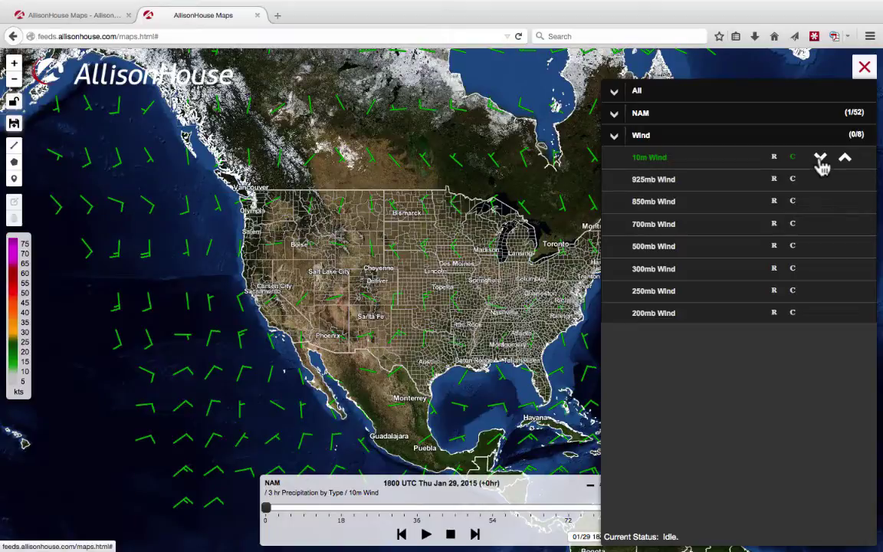
- Close the layer panel to reveal the full map with wind barbs
{"action": "left_click", "coordinate": [864, 69]}
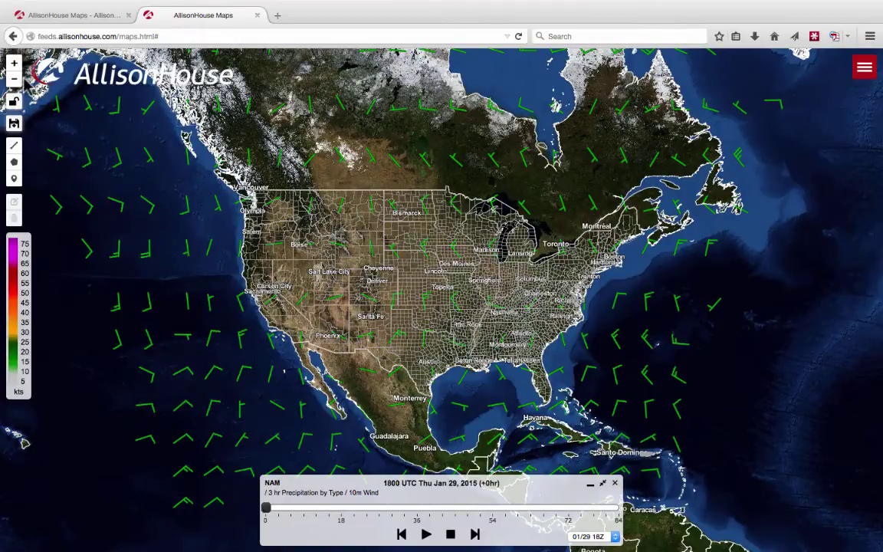
{"action": "left_click", "coordinate": [14, 63]}
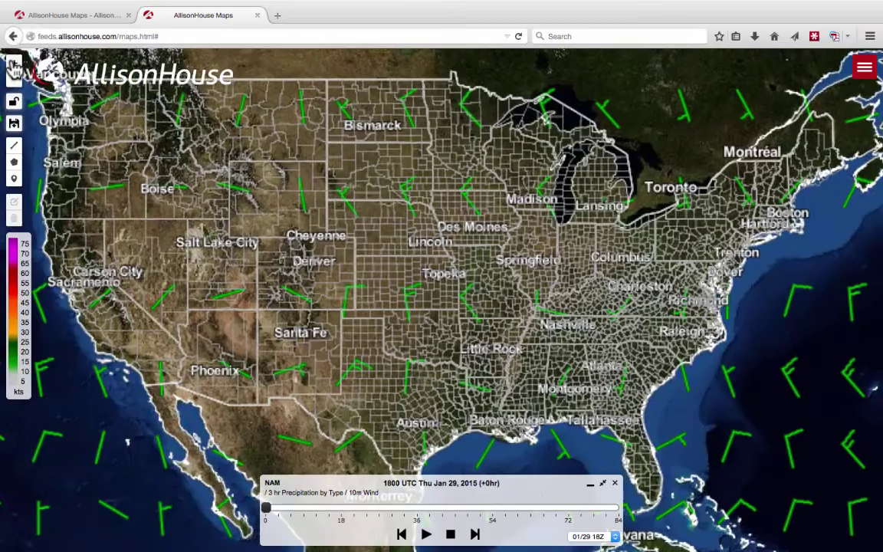
{"action": "left_click", "coordinate": [14, 63]}
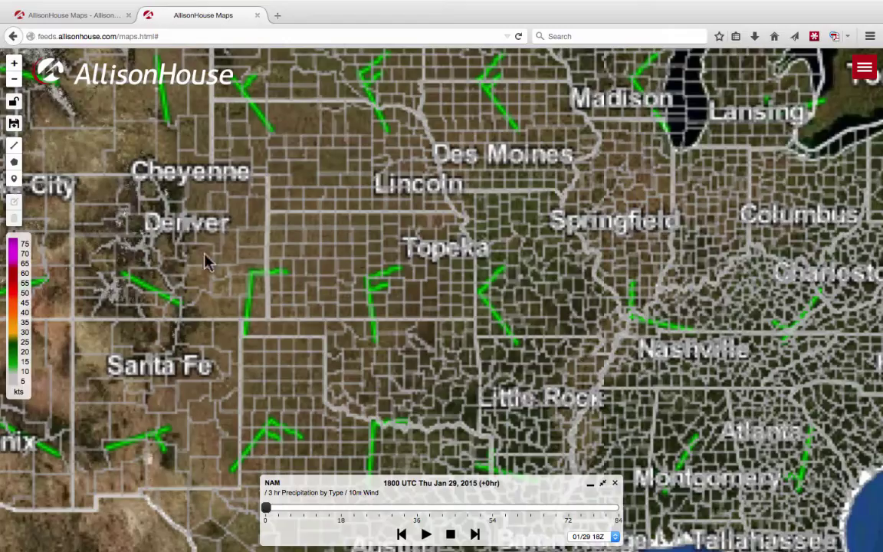
{"action": "left_click_drag", "start_coordinate": [247, 261], "coordinate": [459, 239]}
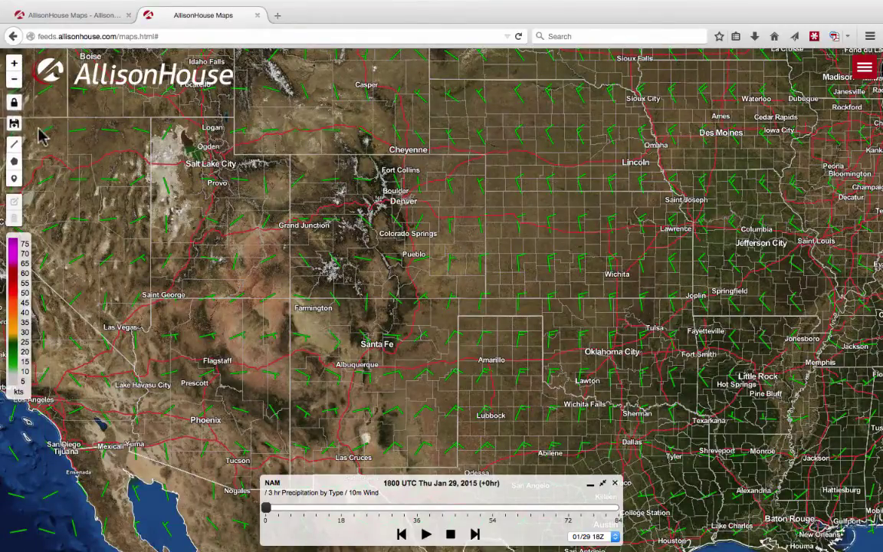
{"action": "left_click", "coordinate": [16, 125]}
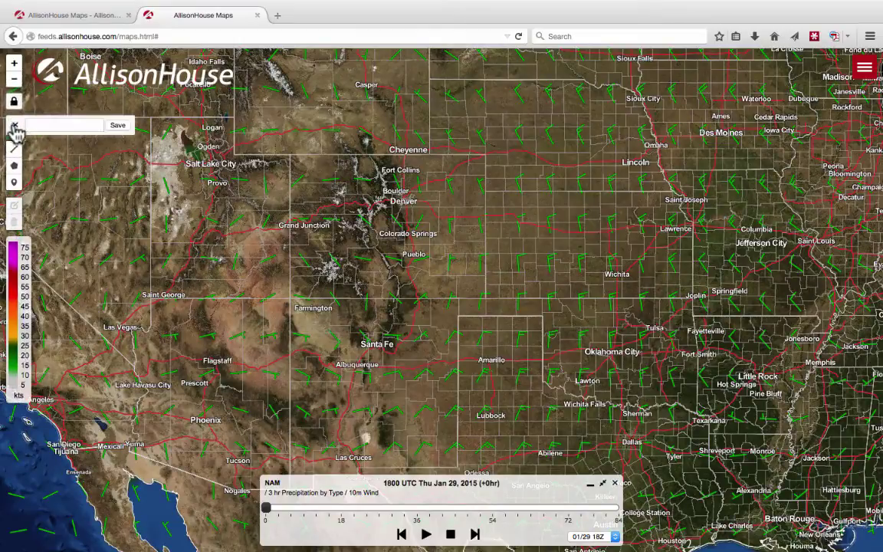
{"action": "left_click", "coordinate": [14, 123]}
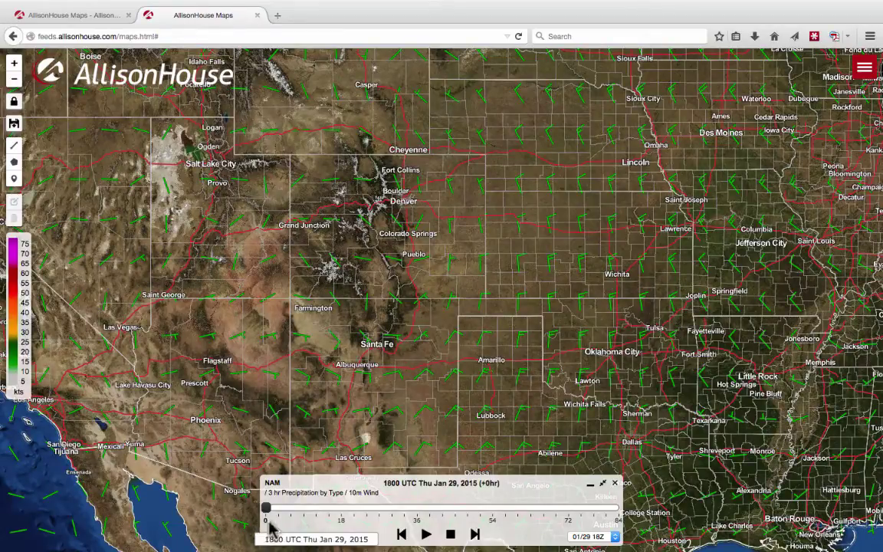
- Step the NAM forecast ahead to +9hr, 0300 UTC Fri Jan 30
{"action": "left_click", "coordinate": [476, 535]}
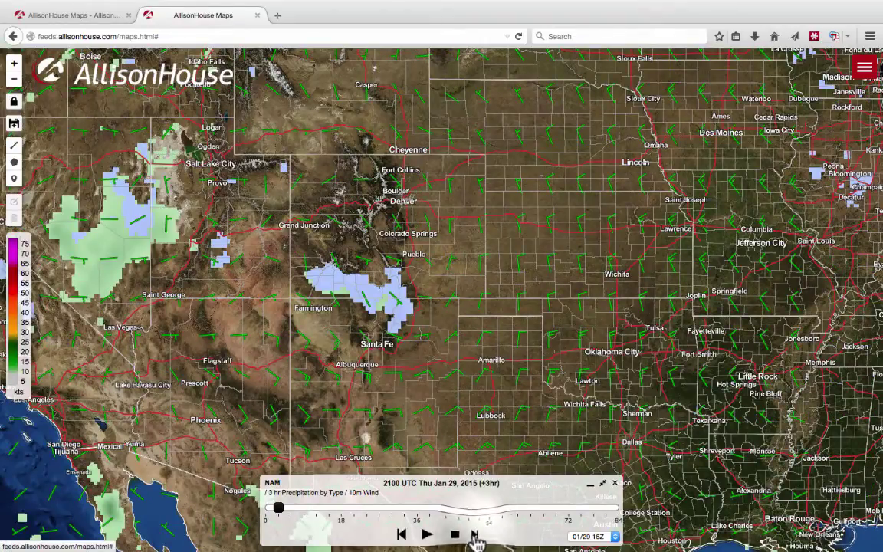
{"action": "left_click", "coordinate": [476, 534]}
{"action": "left_click", "coordinate": [475, 534]}
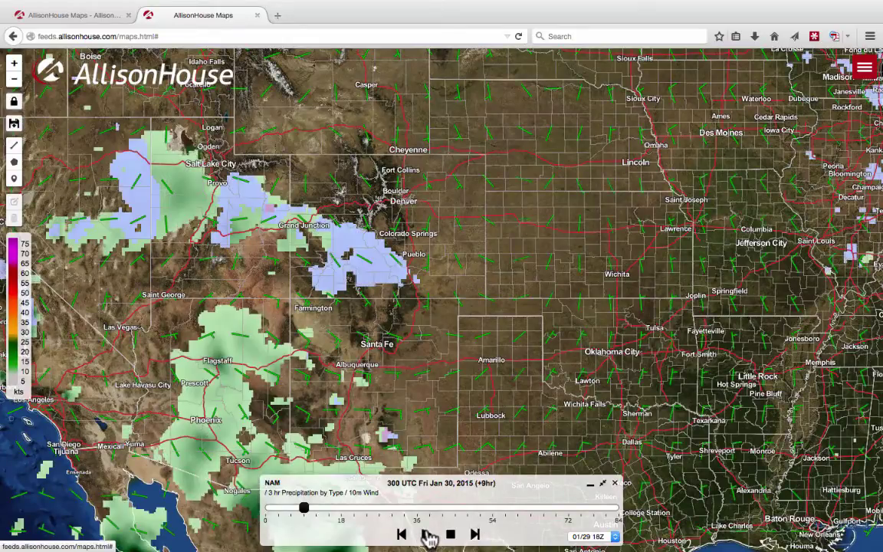
- Minimize, restore, then hide the forecast timeline panel
{"action": "left_click", "coordinate": [591, 485]}
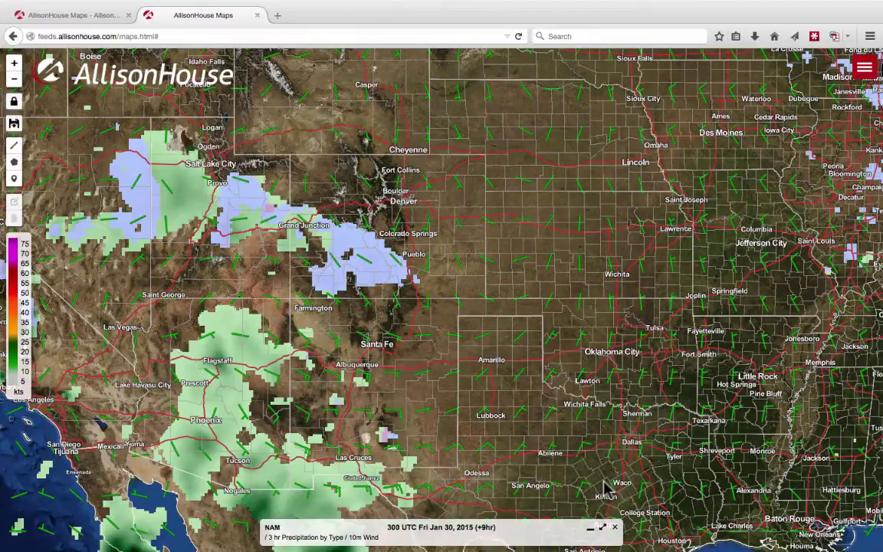
{"action": "left_click", "coordinate": [604, 527]}
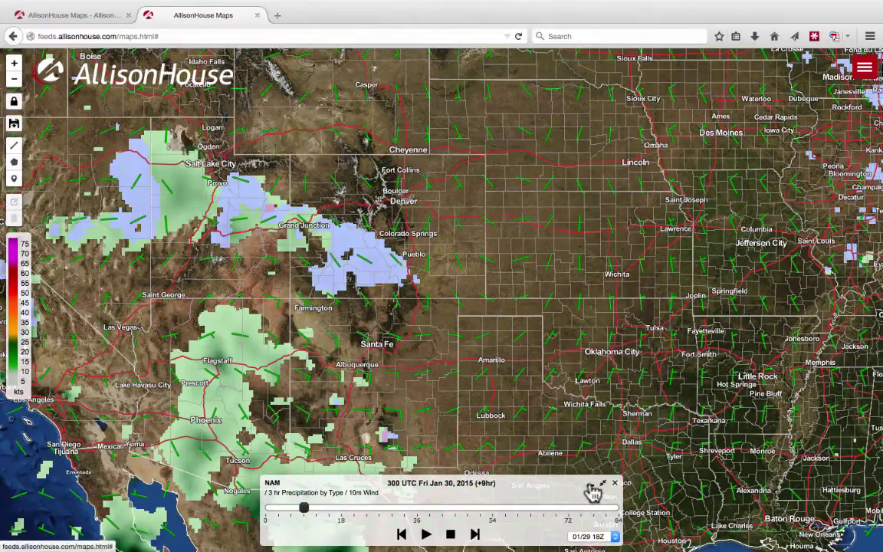
{"action": "left_click", "coordinate": [595, 488]}
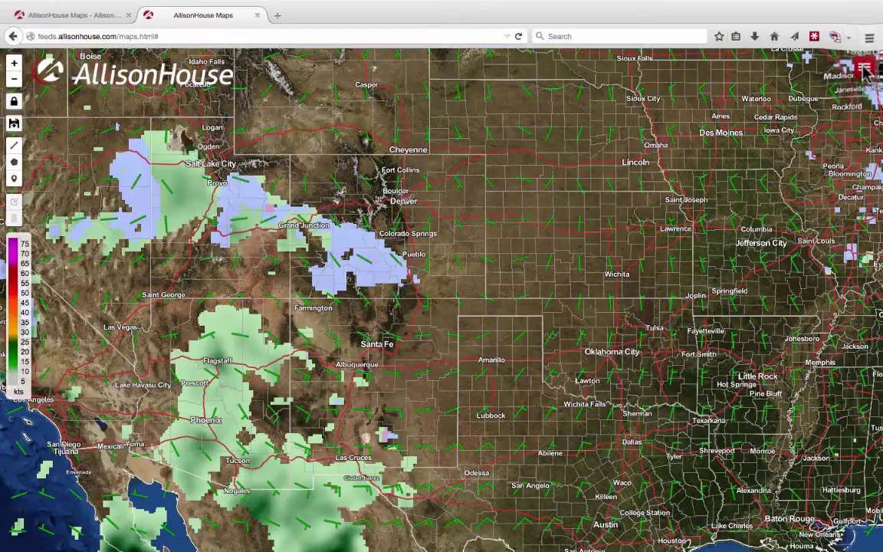
- Remove the NAM precipitation and wind forecast overlay from the map
{"action": "left_click", "coordinate": [864, 69]}
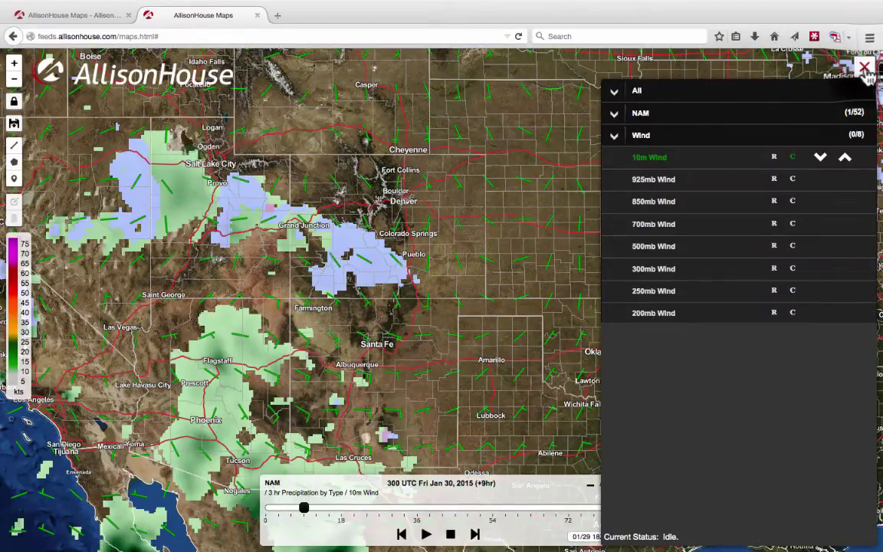
{"action": "left_click", "coordinate": [864, 68]}
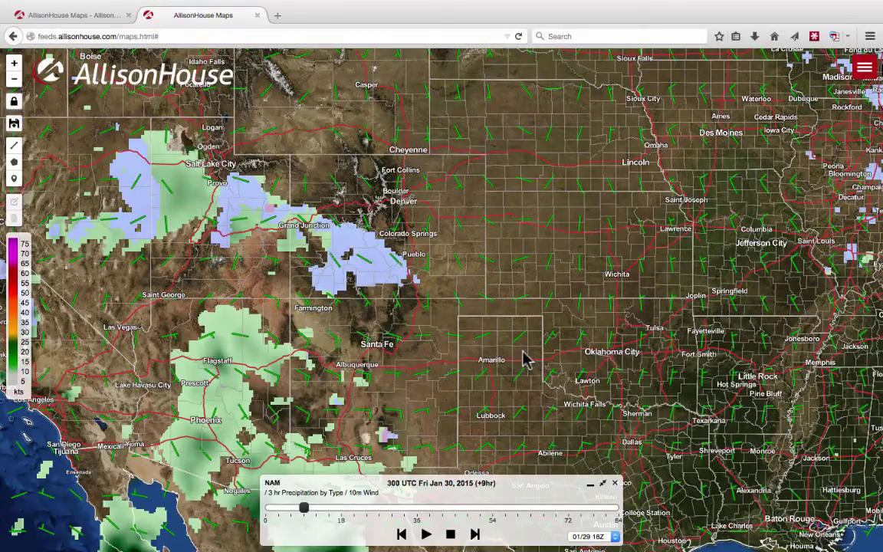
{"action": "left_click", "coordinate": [616, 485]}
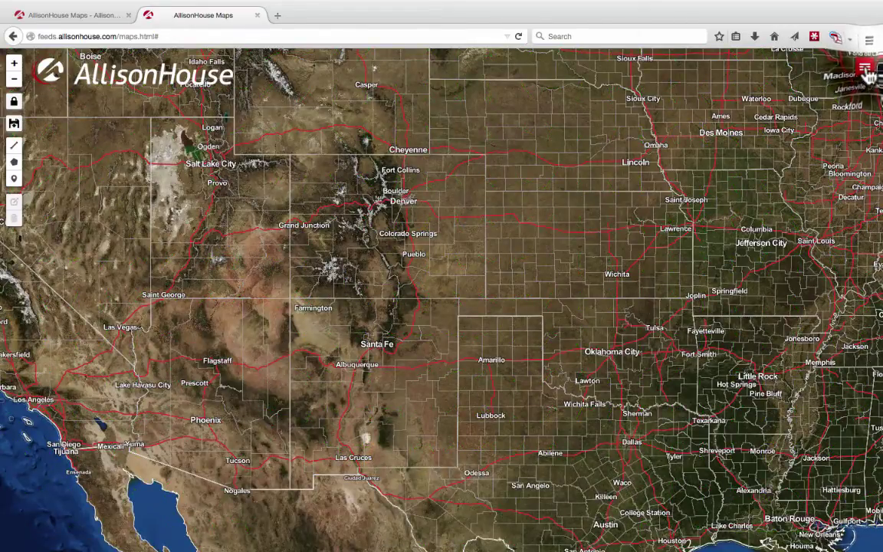
- Back out of NAM Wind in the layer menu to the top-level group list
{"action": "left_click", "coordinate": [864, 67]}
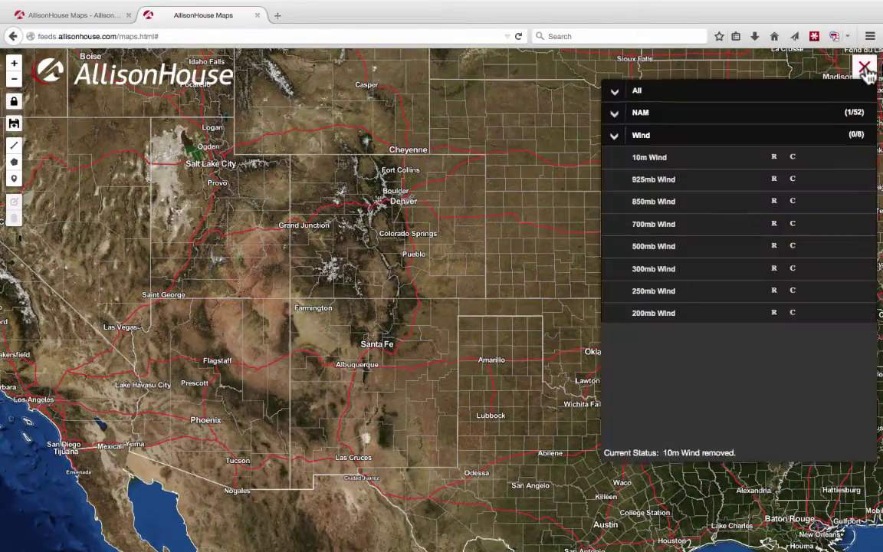
{"action": "left_click", "coordinate": [636, 96]}
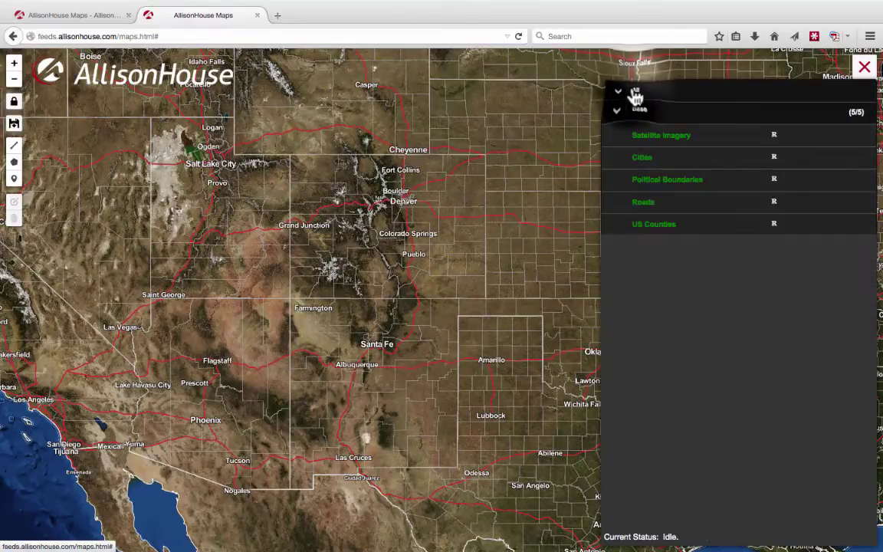
{"action": "left_click", "coordinate": [635, 92]}
- Turn on Real-Time Radar Mosaics Precipitation Typed Radar, then expand Real-Time Overlays
{"action": "left_click", "coordinate": [655, 167]}
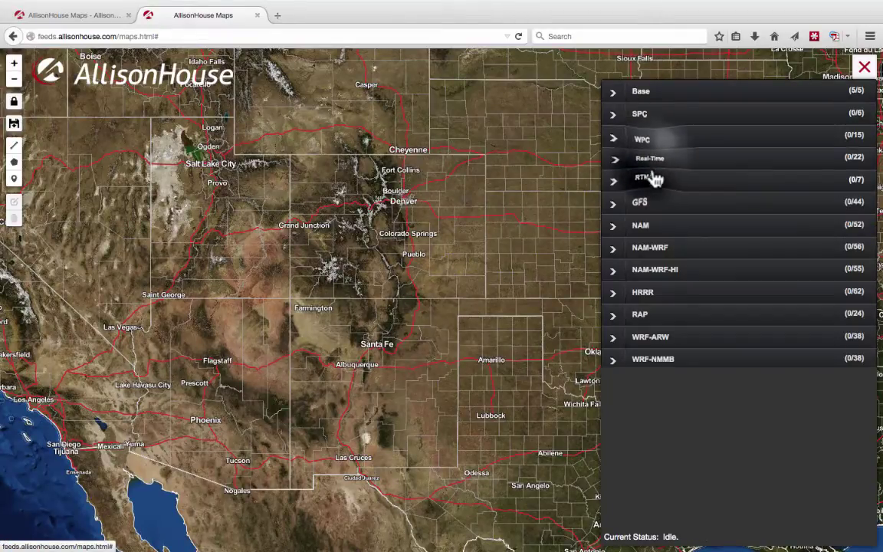
{"action": "left_click", "coordinate": [678, 207]}
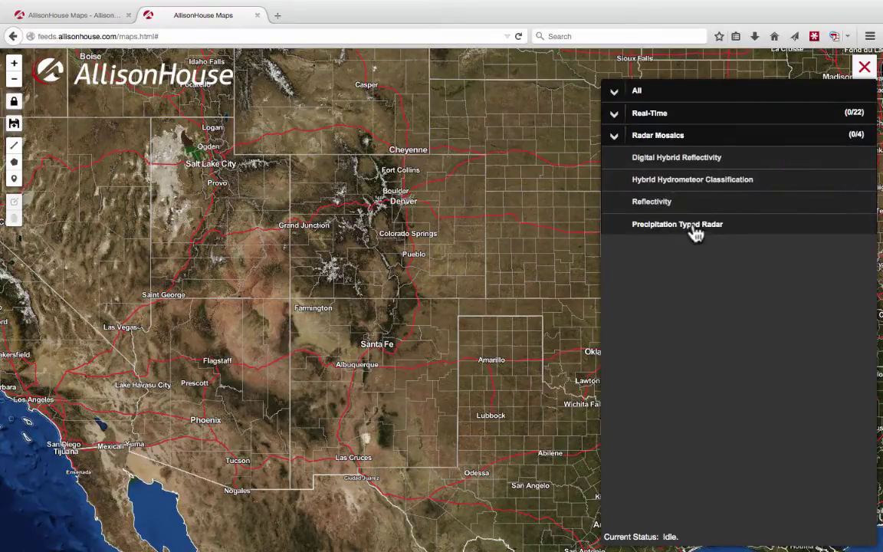
{"action": "left_click", "coordinate": [694, 230]}
{"action": "left_click", "coordinate": [649, 117]}
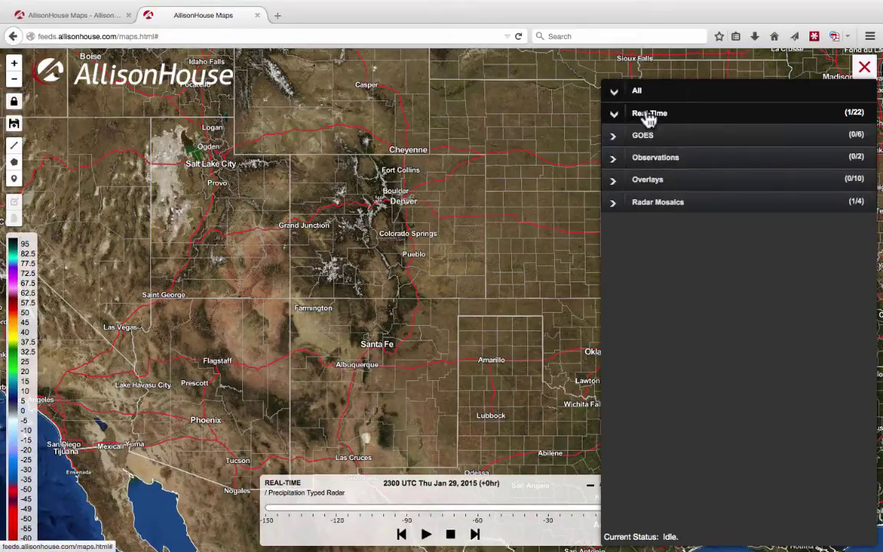
{"action": "left_click", "coordinate": [661, 180]}
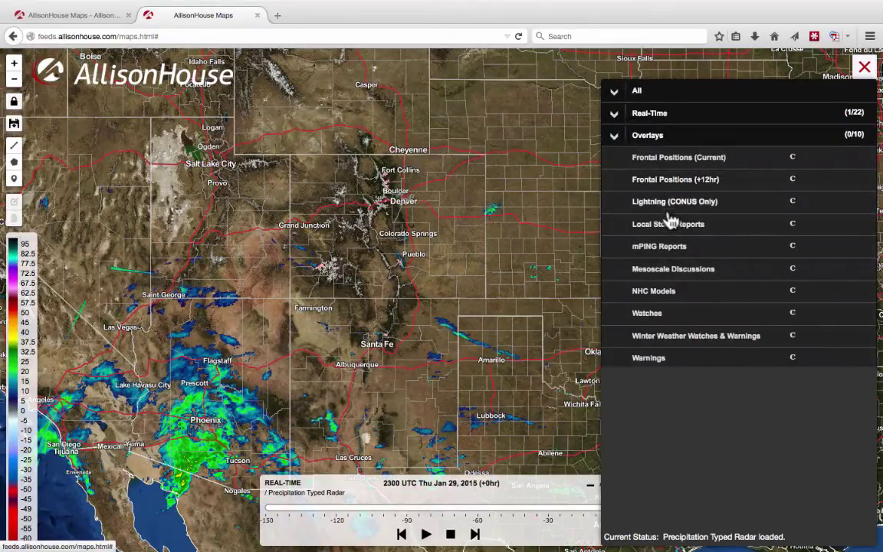